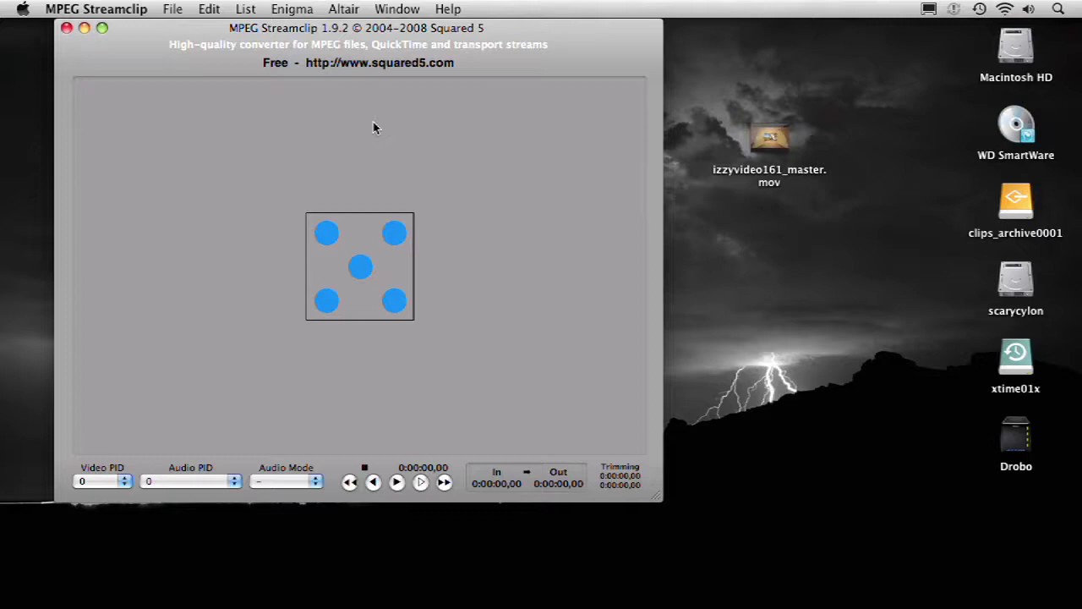
# - Drop izzyvideo161_master.mov into Streamclip and scrub to about 56 seconds in
pyautogui.click(779, 144)
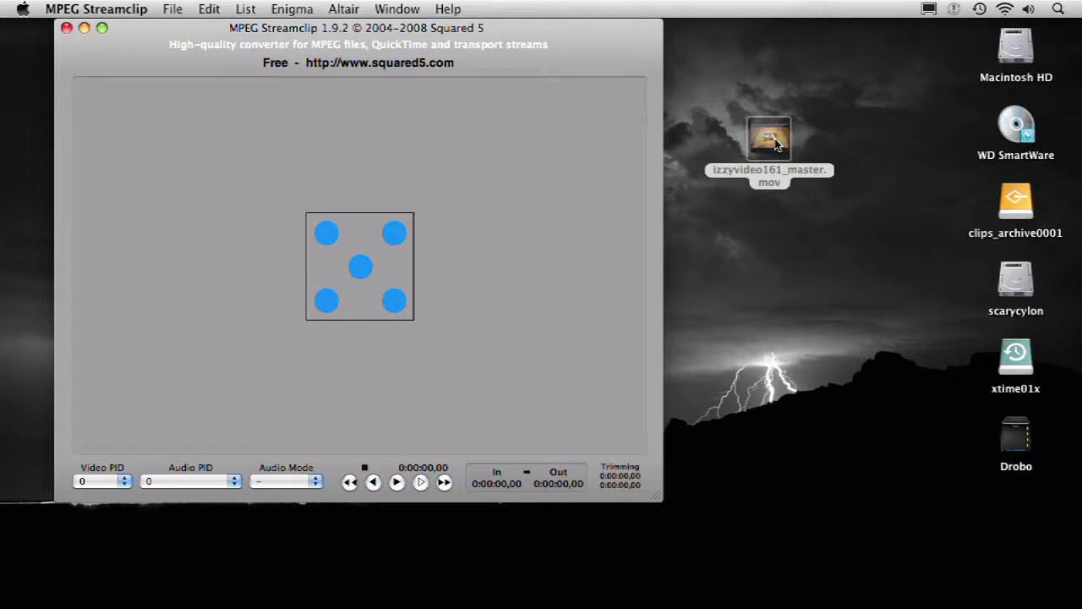
pyautogui.moveTo(778, 144)
pyautogui.mouseDown()
pyautogui.moveTo(366, 267)
pyautogui.moveTo(370, 259)
pyautogui.mouseUp()
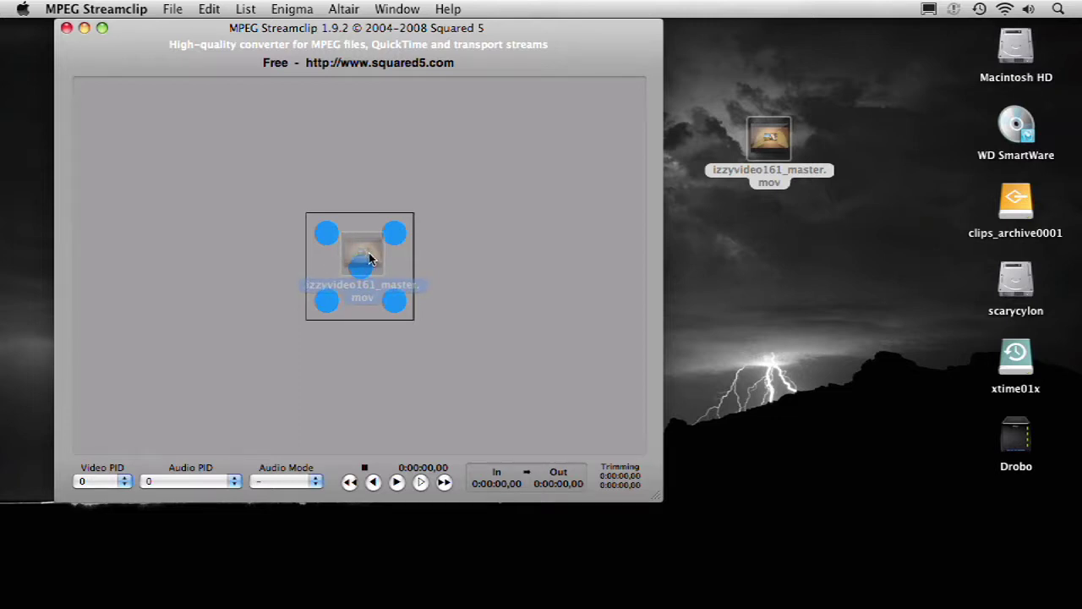
pyautogui.moveTo(370, 259); pyautogui.dragTo(367, 259)
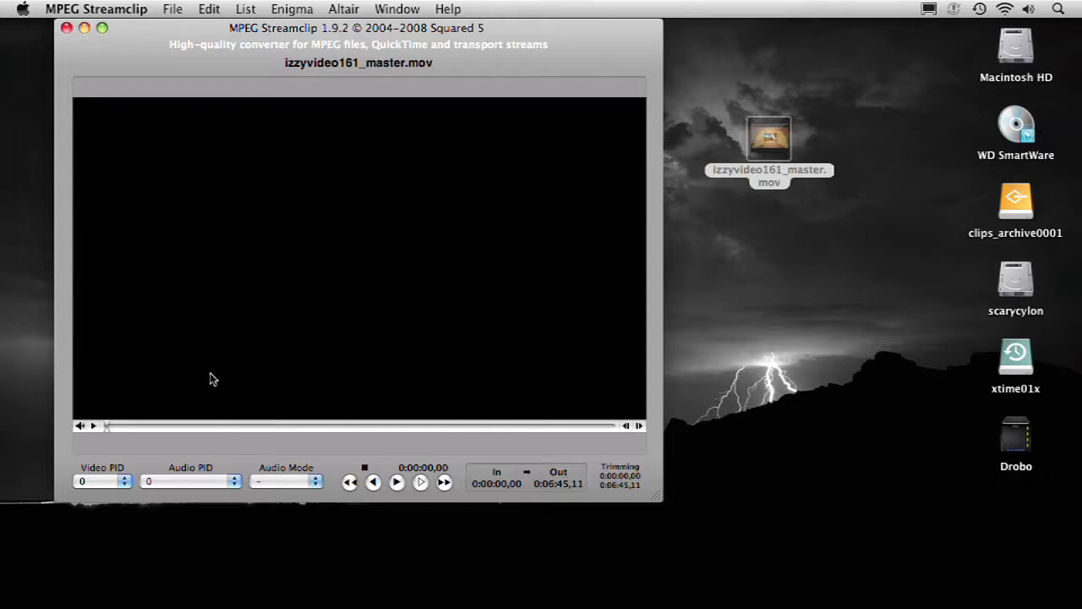
pyautogui.moveTo(107, 425); pyautogui.dragTo(179, 427)
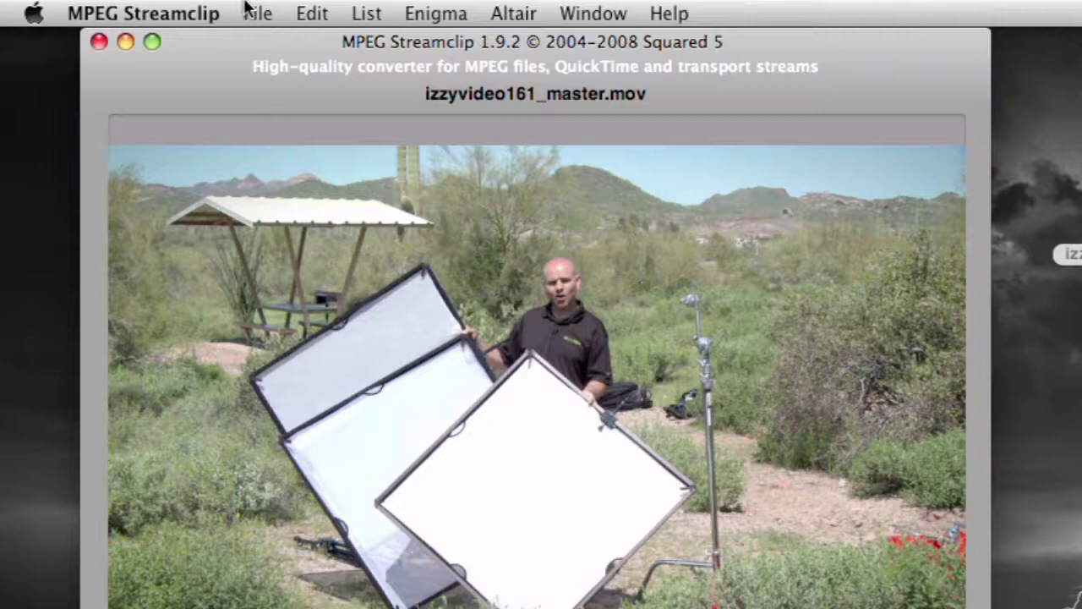
# - Start an MPEG-4 export using the iTunes Apple TV 1280 × 720 (HD) preset
pyautogui.click(219, 11)
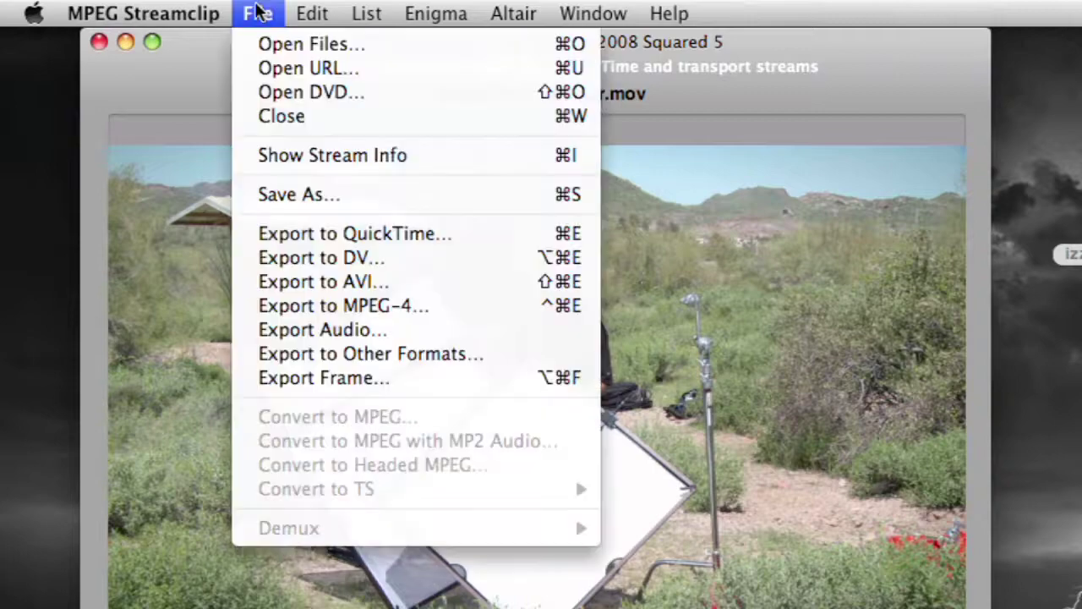
pyautogui.click(364, 305)
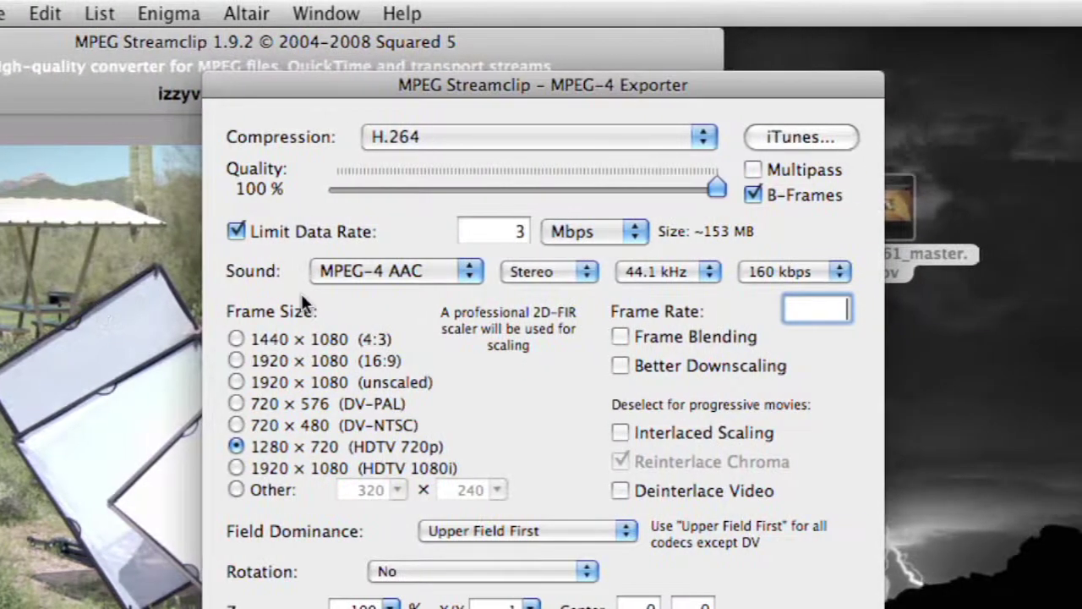
pyautogui.click(807, 139)
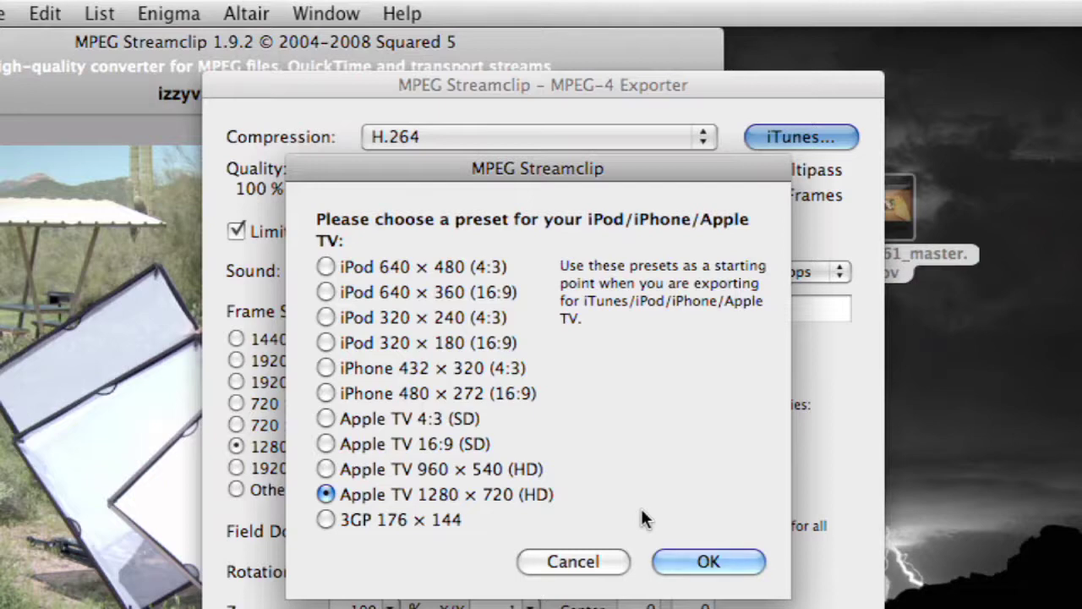
pyautogui.click(720, 569)
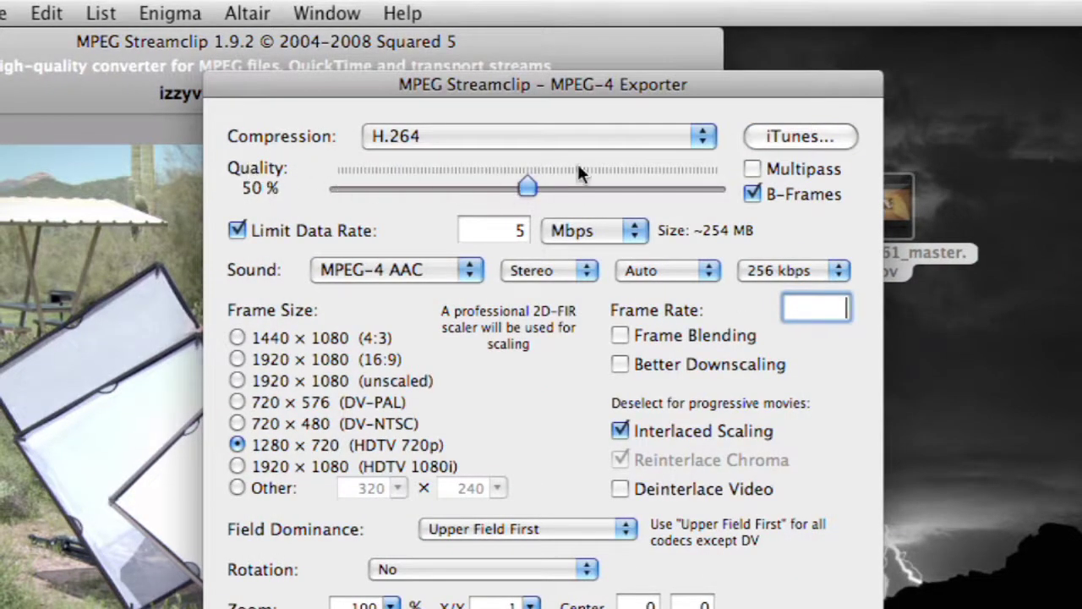
# - Set H.264 quality to 100%, trying 3 and 2 Mbps before keeping a 5 Mbps limit
pyautogui.moveTo(527, 186); pyautogui.dragTo(725, 191)
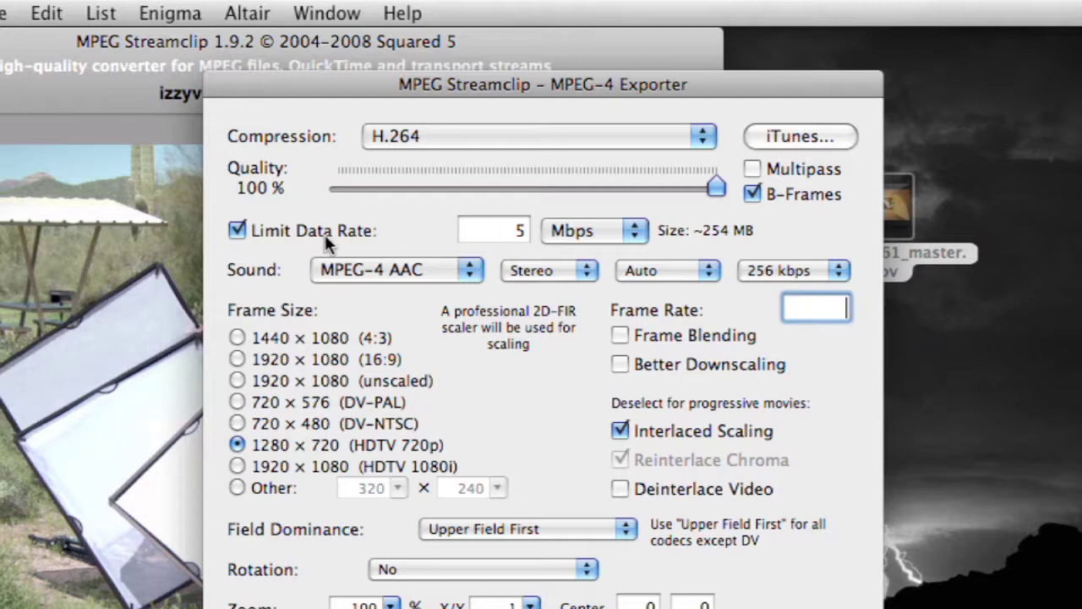
pyautogui.click(524, 231)
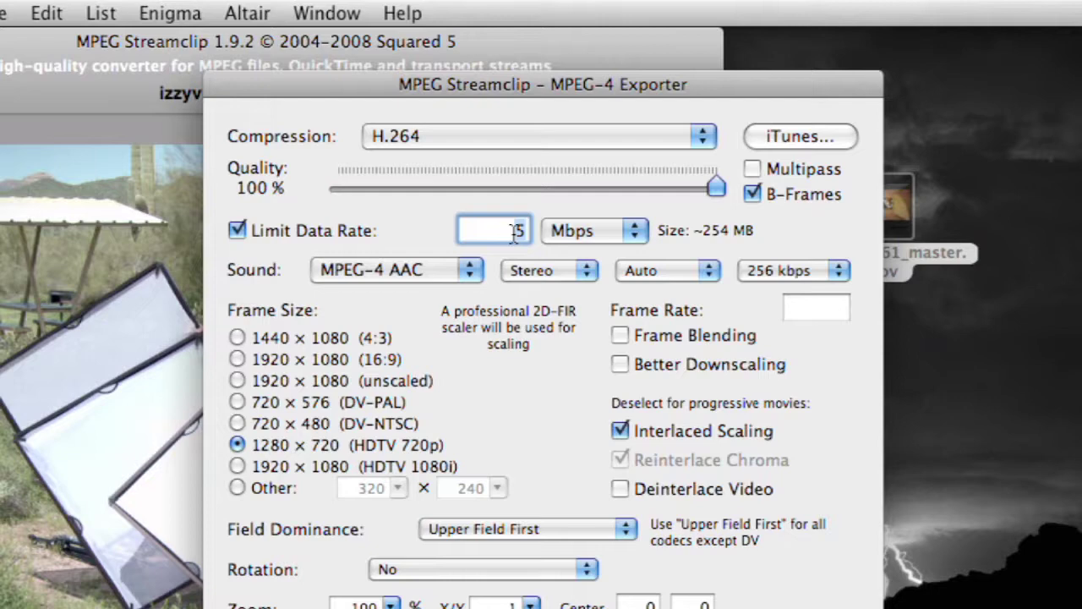
pyautogui.write('3')
pyautogui.press('Tab')
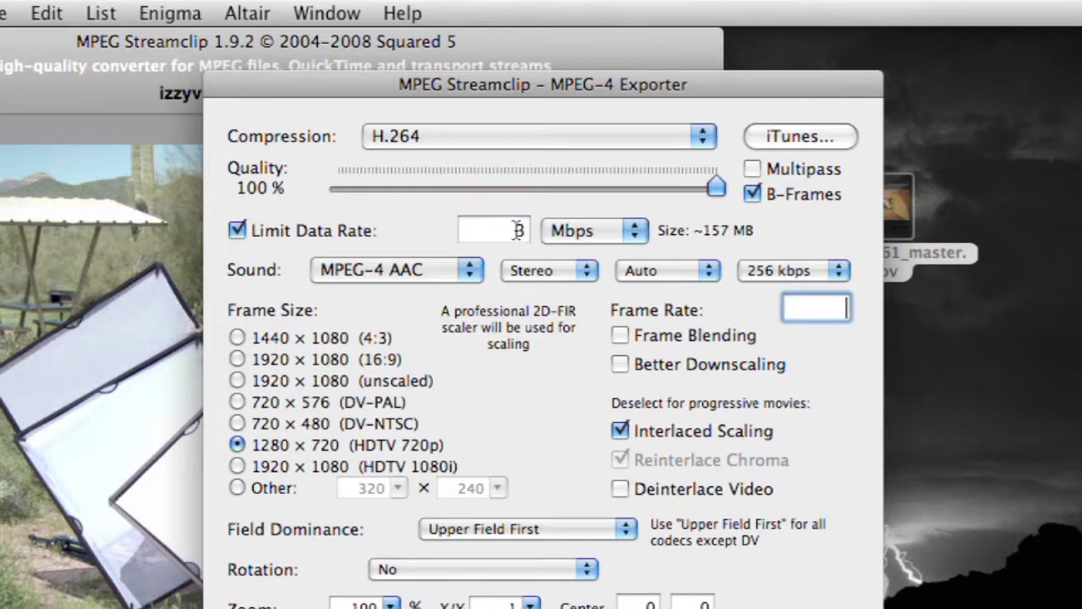
pyautogui.click(518, 231)
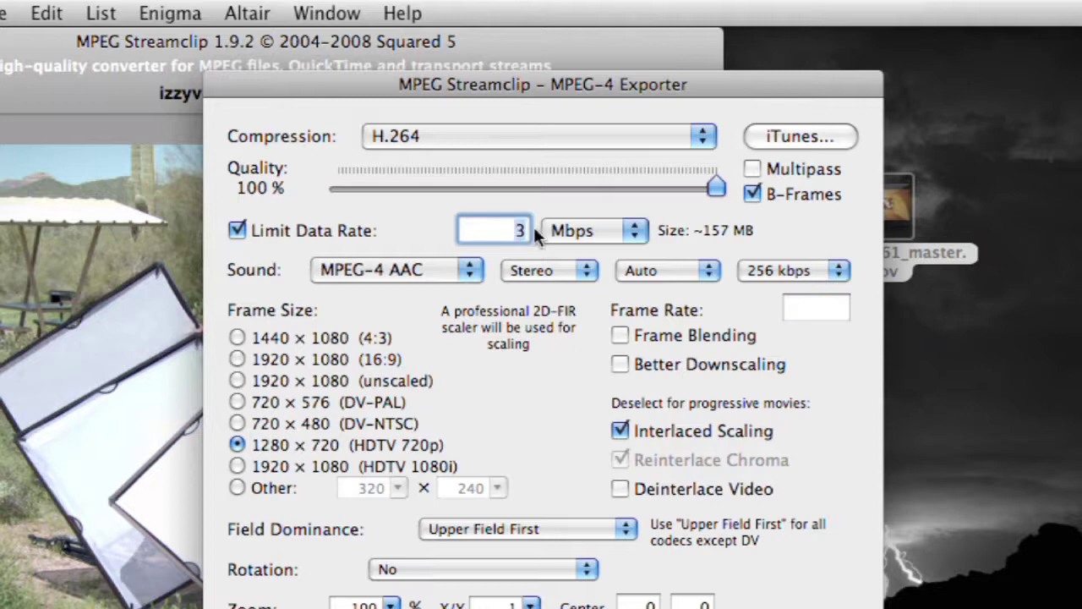
pyautogui.write('2')
pyautogui.press('Tab')
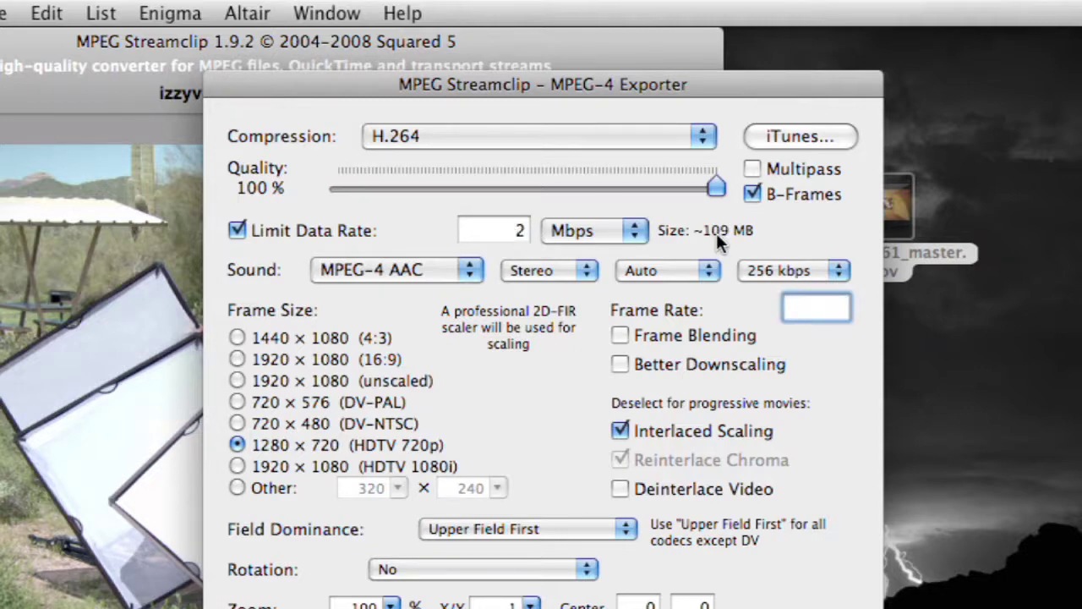
pyautogui.click(508, 233)
pyautogui.press('BackSpace')
pyautogui.write('5')
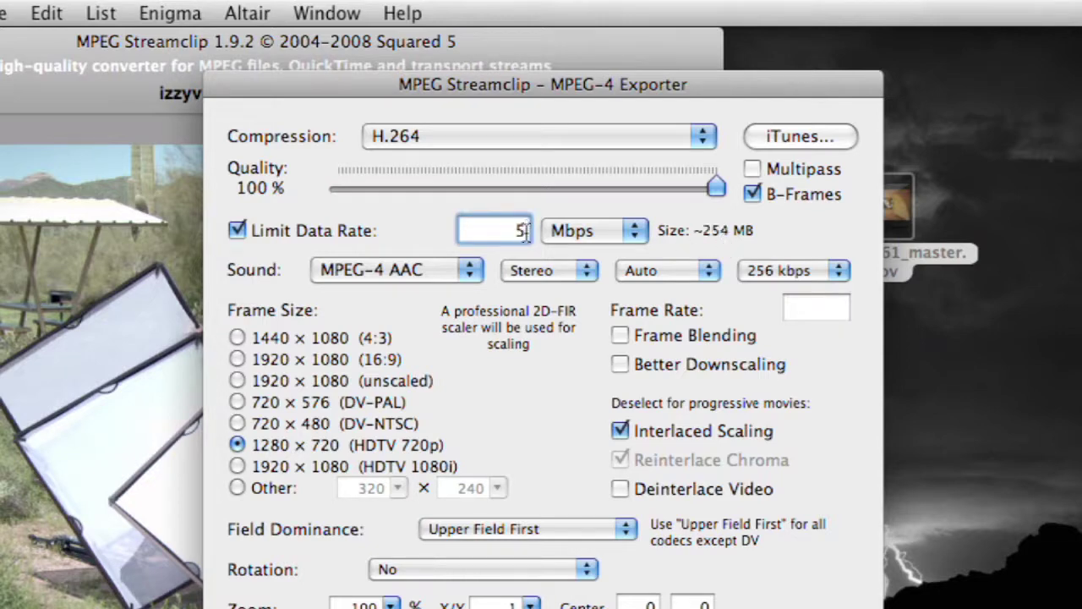
pyautogui.press('Tab')
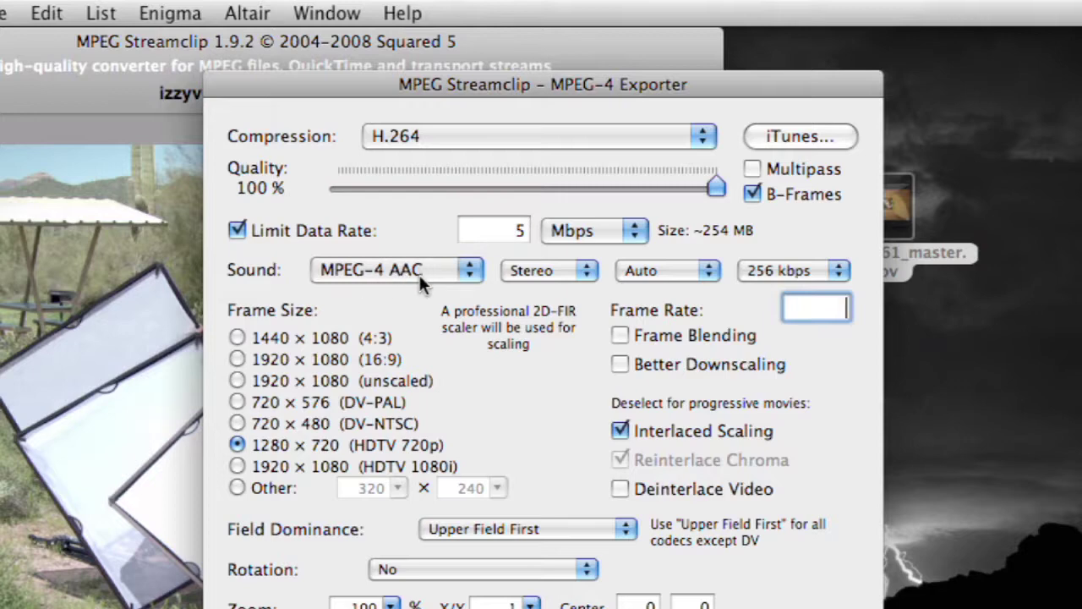
pyautogui.click(555, 273)
# - Set stereo audio at 48 kHz and 160 kbps, and uncheck Interlaced Scaling
pyautogui.click(561, 268)
pyautogui.click(669, 268)
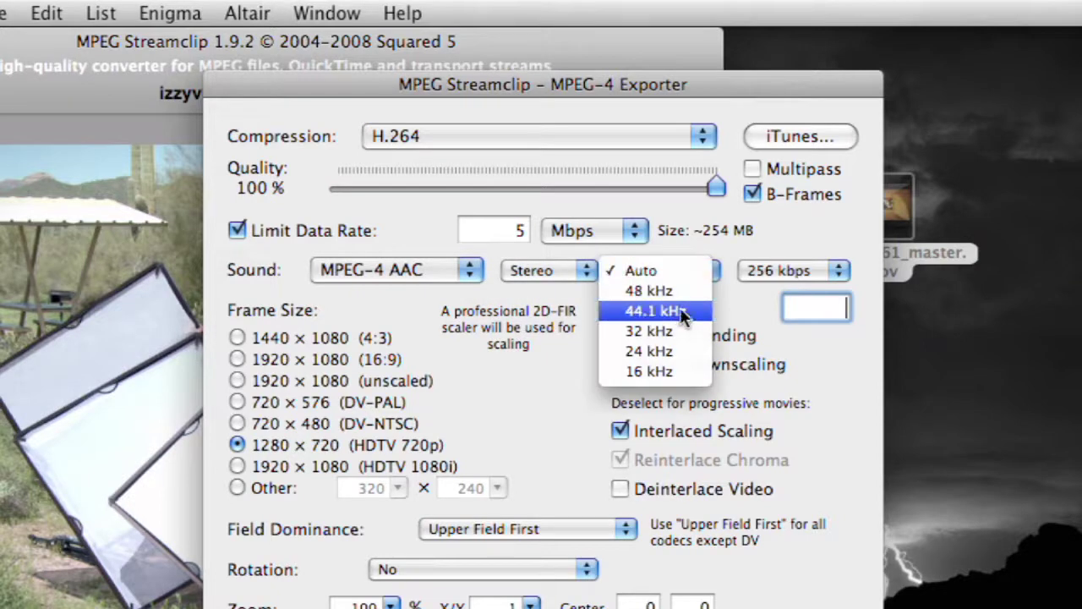
pyautogui.click(680, 289)
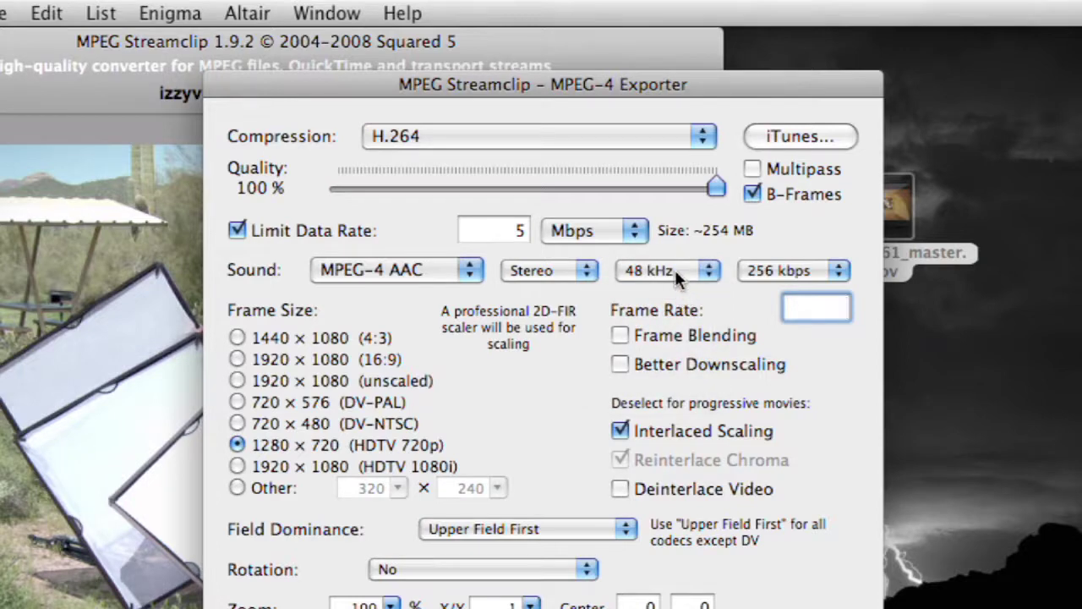
pyautogui.click(764, 275)
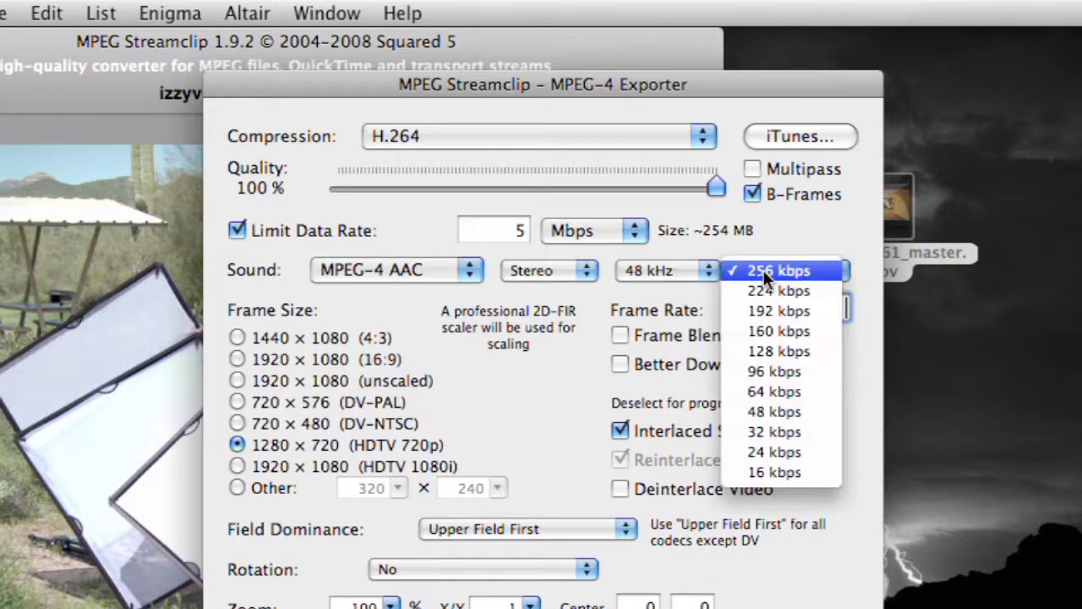
pyautogui.click(785, 331)
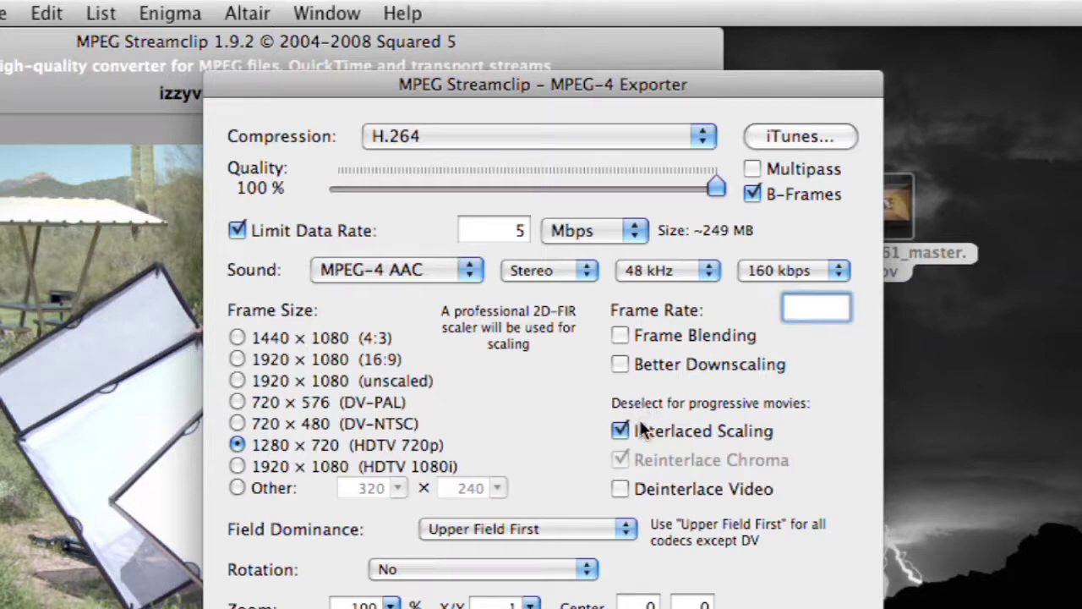
pyautogui.moveTo(668, 432)
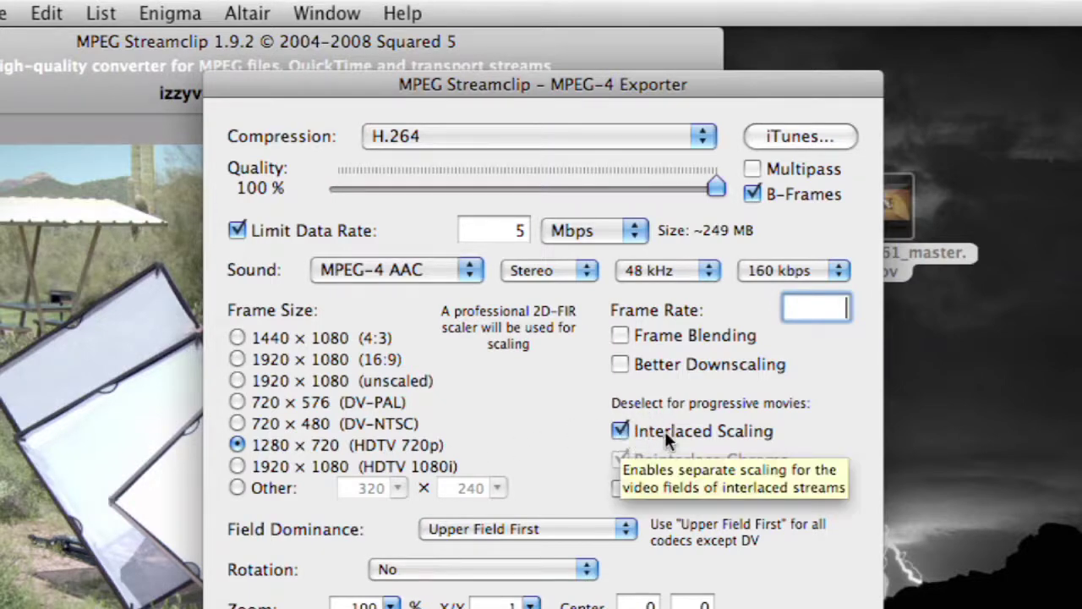
pyautogui.click(620, 429)
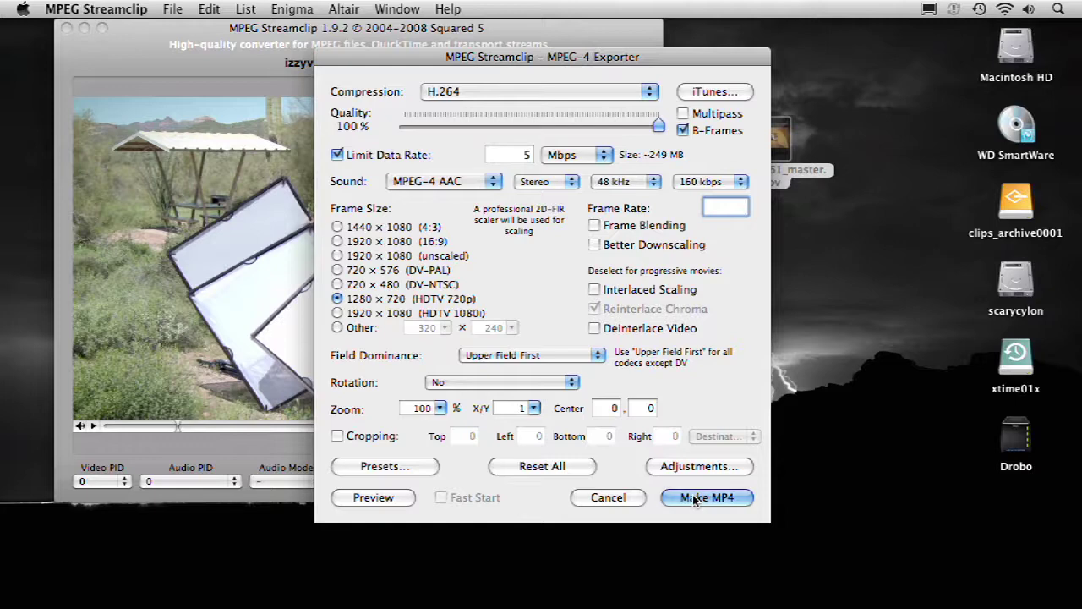
# - Make the MP4, saving it to the desktop as izzyvideo161_ipad01.mp4
pyautogui.click(699, 499)
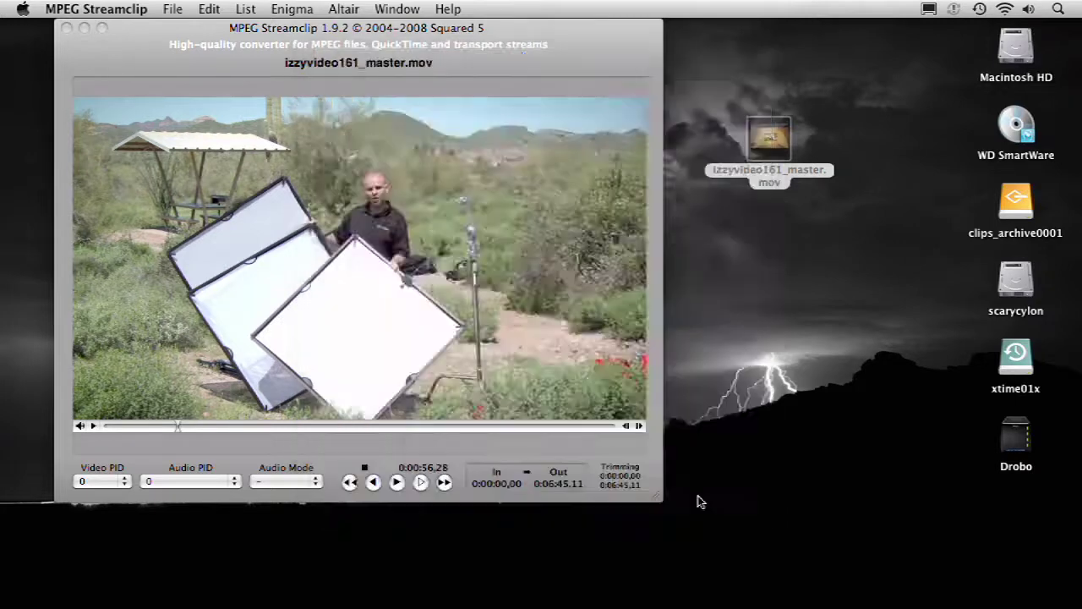
pyautogui.click(566, 131)
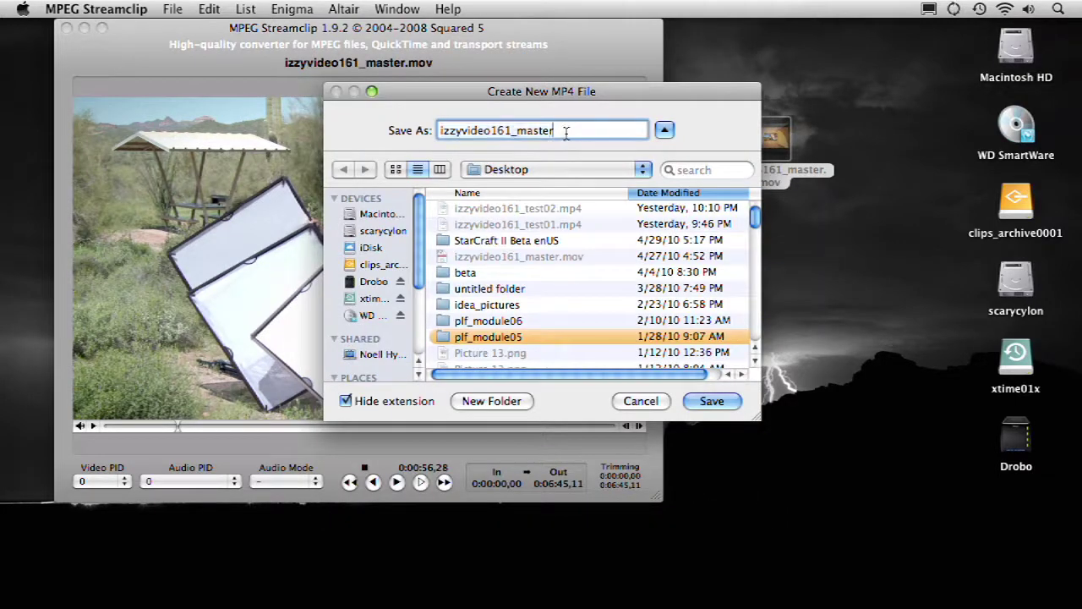
pyautogui.press('BackSpace')
pyautogui.press('BackSpace')
pyautogui.press('BackSpace')
pyautogui.press('BackSpace')
pyautogui.press('BackSpace')
pyautogui.write('ipad01')
pyautogui.click(717, 404)
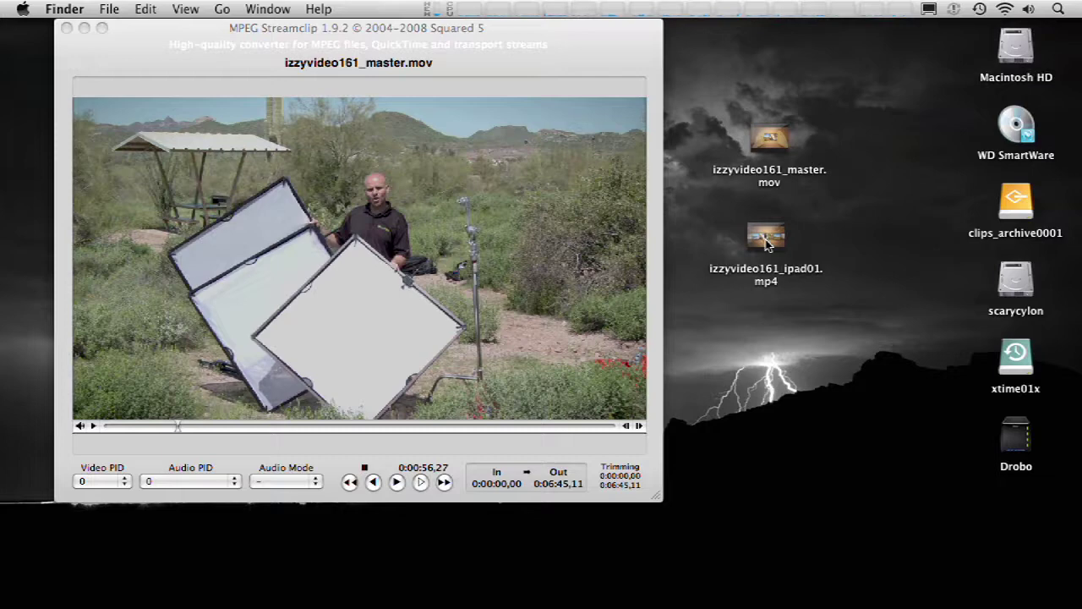
# - Reopen Export to MPEG-4 and set the frame size to a custom 1024 × 576
pyautogui.click(495, 48)
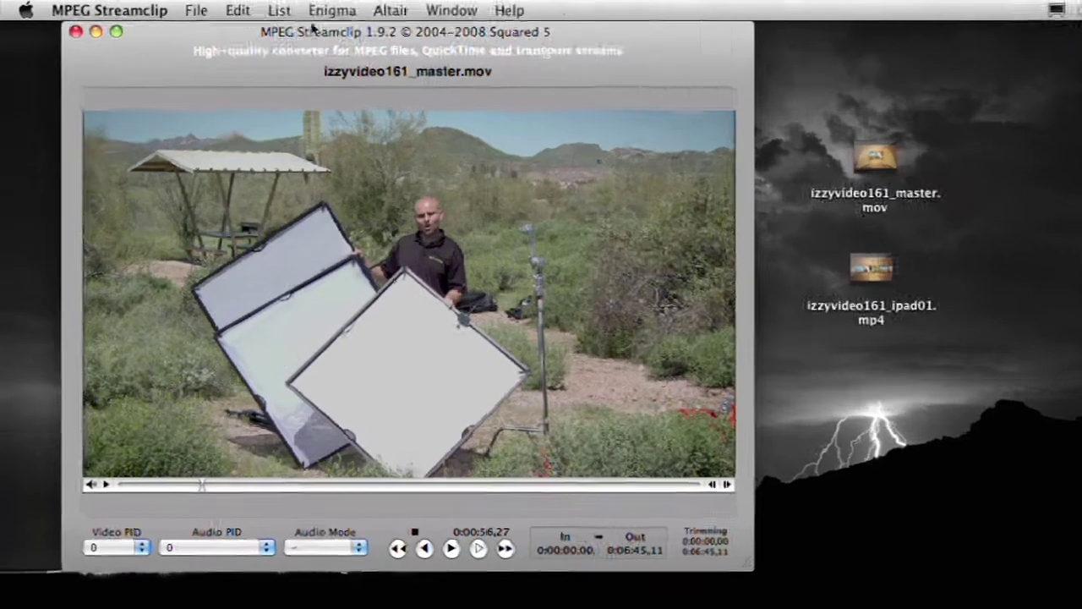
pyautogui.click(173, 9)
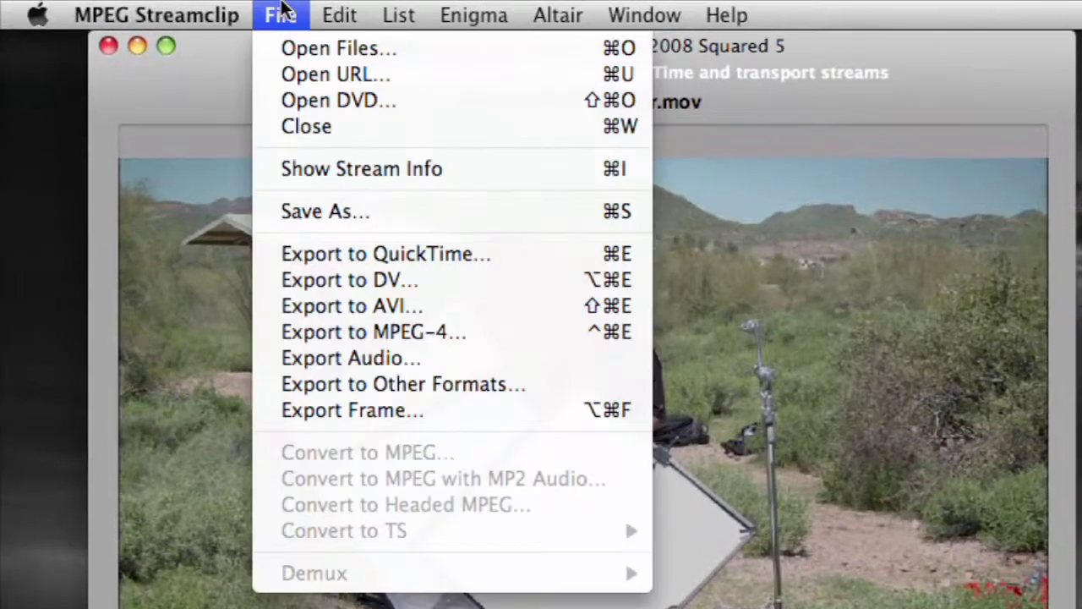
pyautogui.click(396, 333)
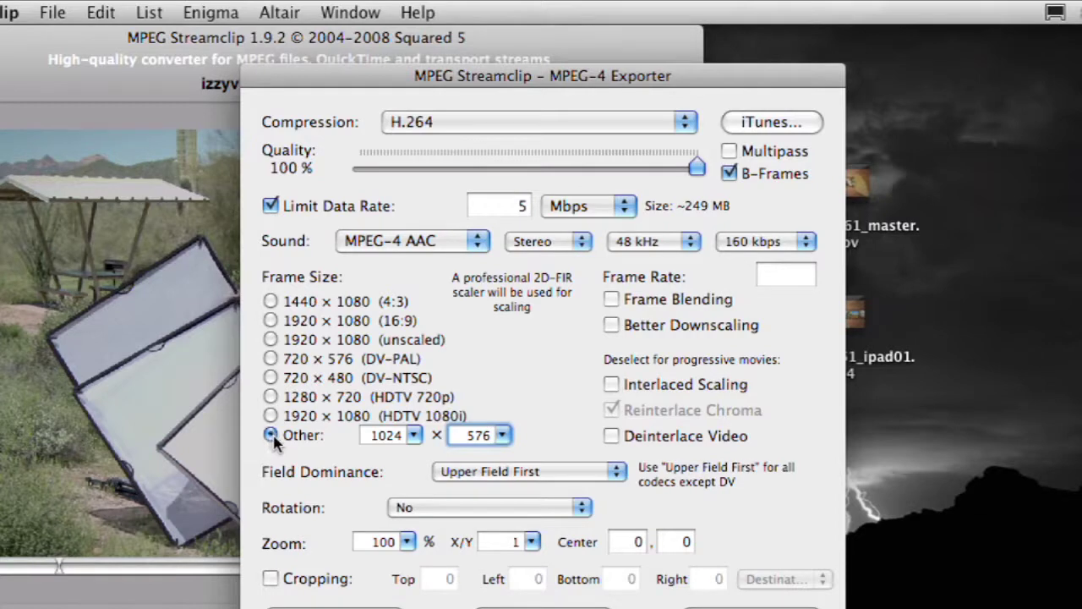
pyautogui.click(386, 435)
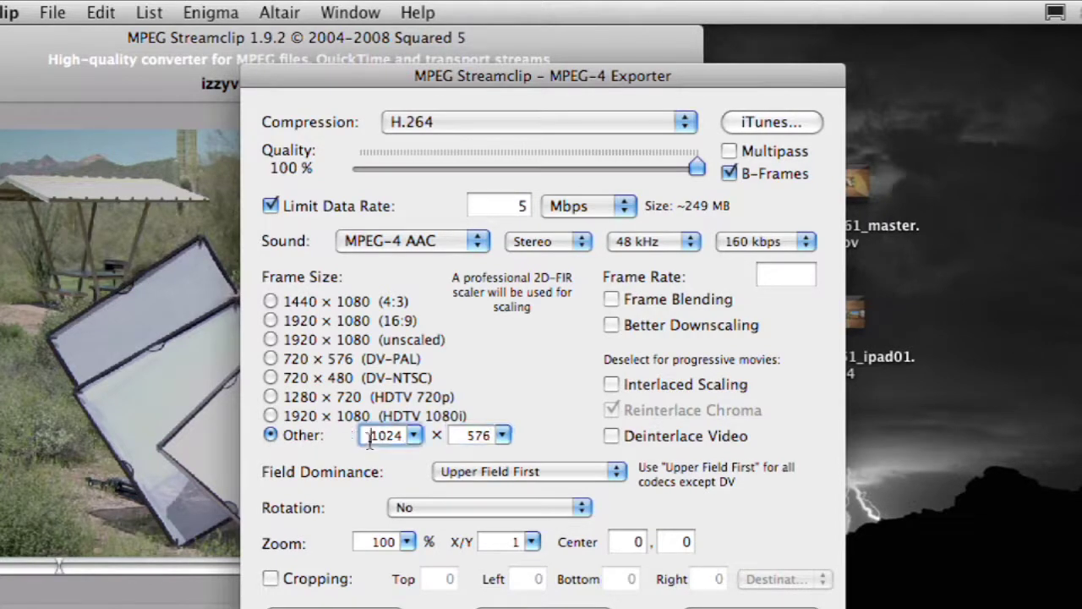
pyautogui.click(464, 436)
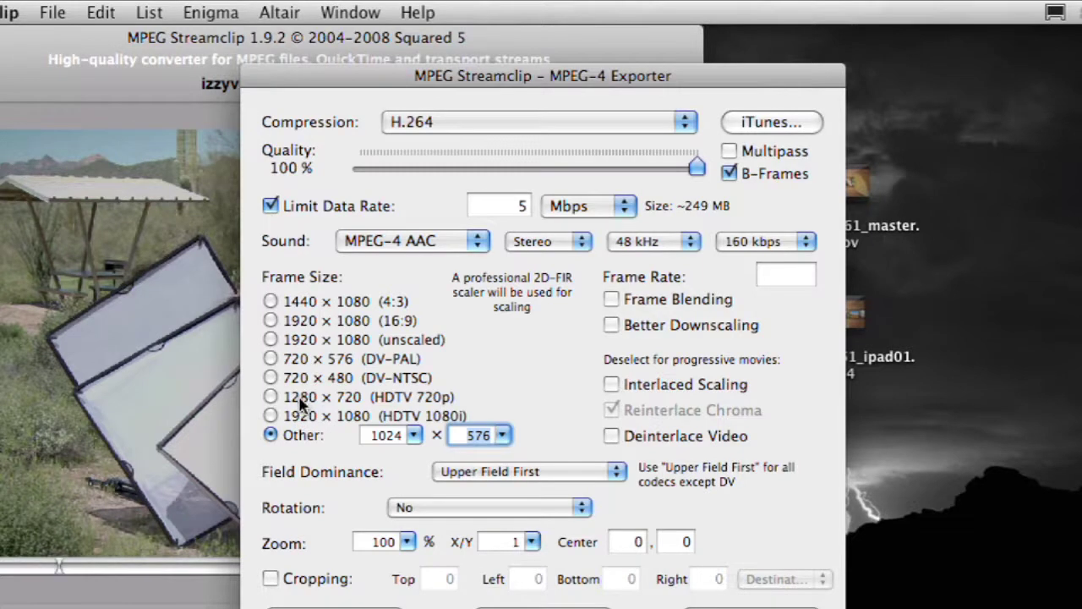
pyautogui.click(368, 435)
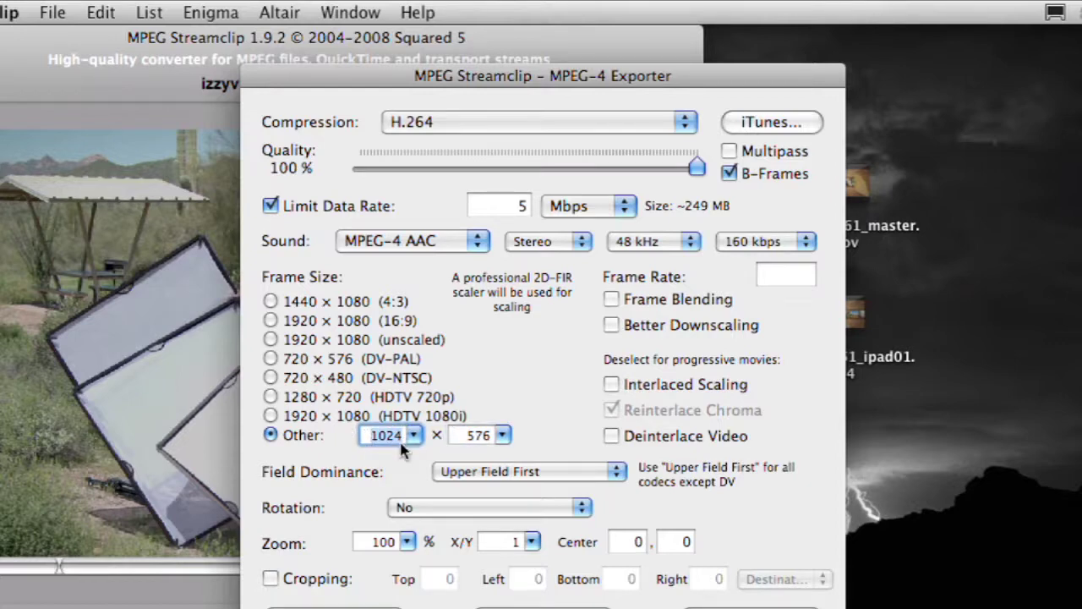
pyautogui.moveTo(372, 435); pyautogui.dragTo(407, 434)
pyautogui.click(470, 434)
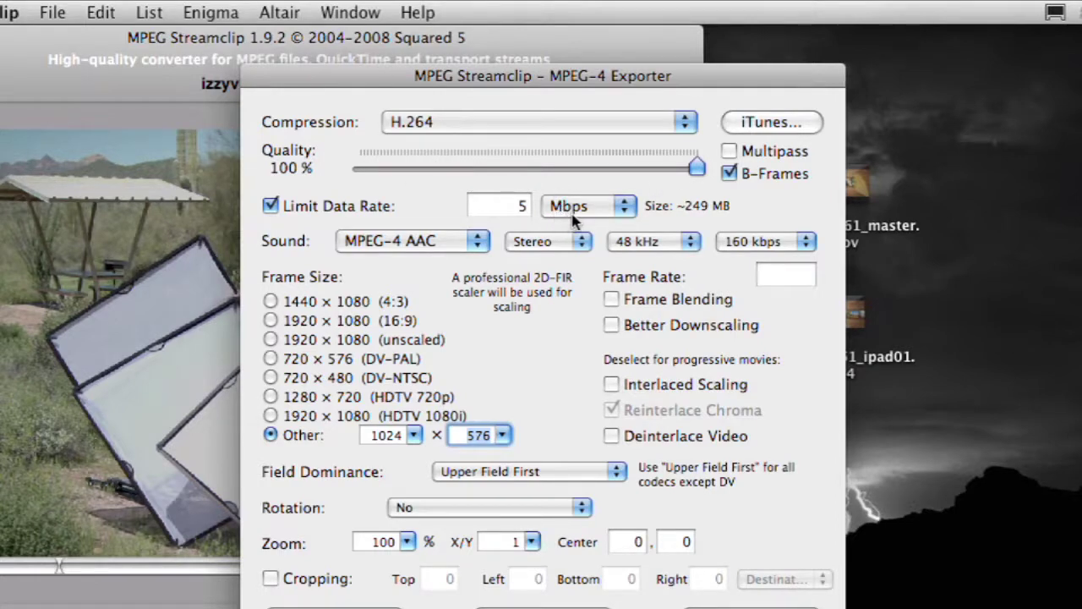
pyautogui.click(516, 208)
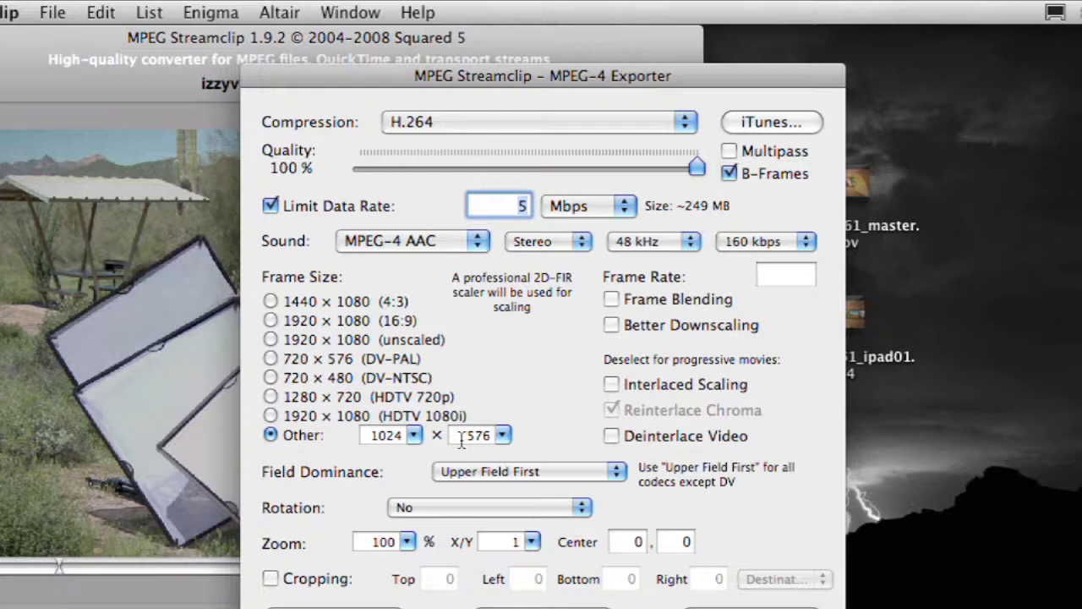
pyautogui.moveTo(363, 435); pyautogui.dragTo(409, 437)
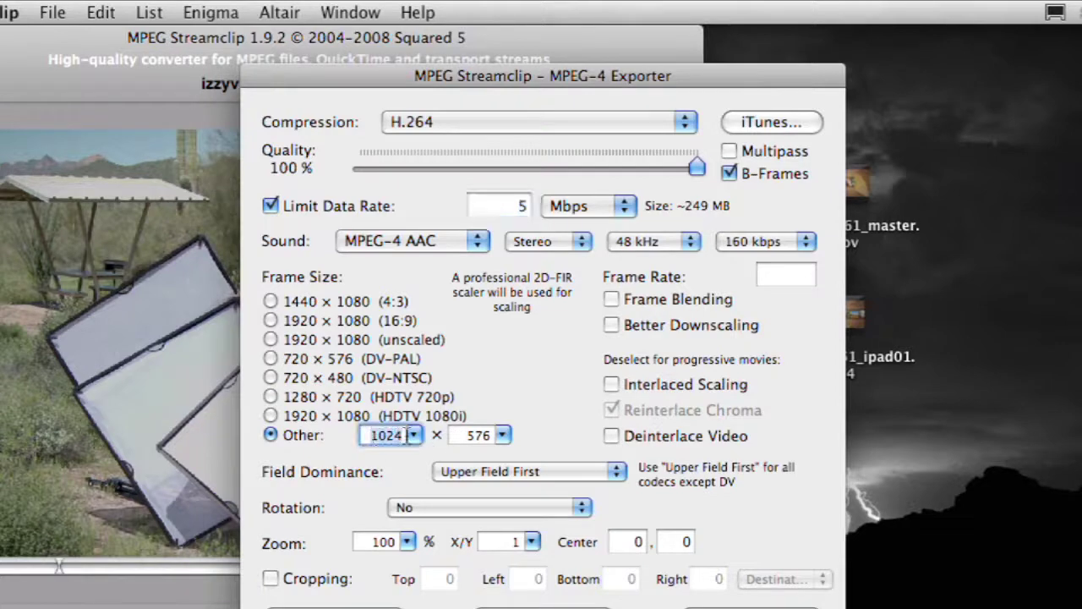